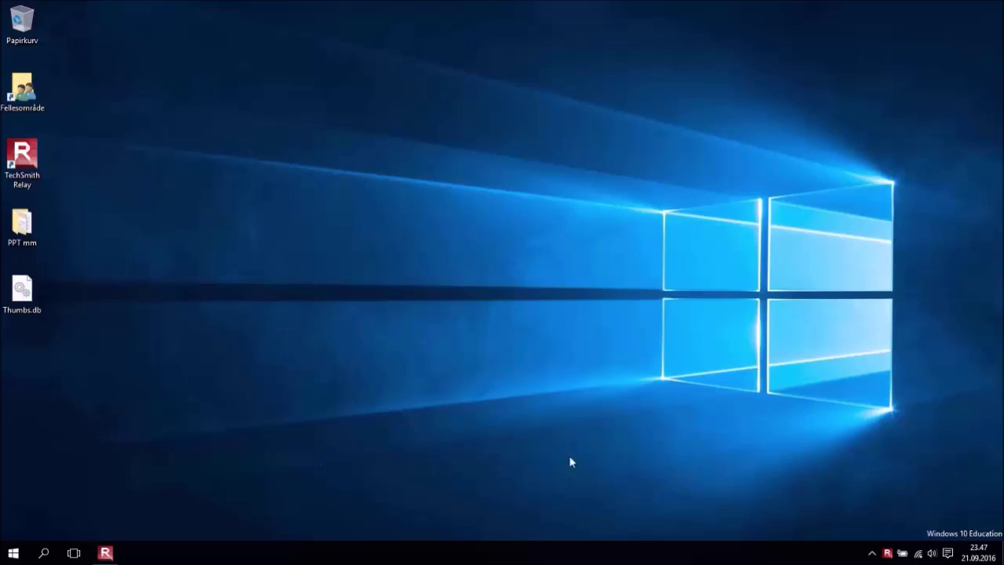
- Launch Viscosity and connect to HiOA-VPN by entering the account username and password
click(12, 551)
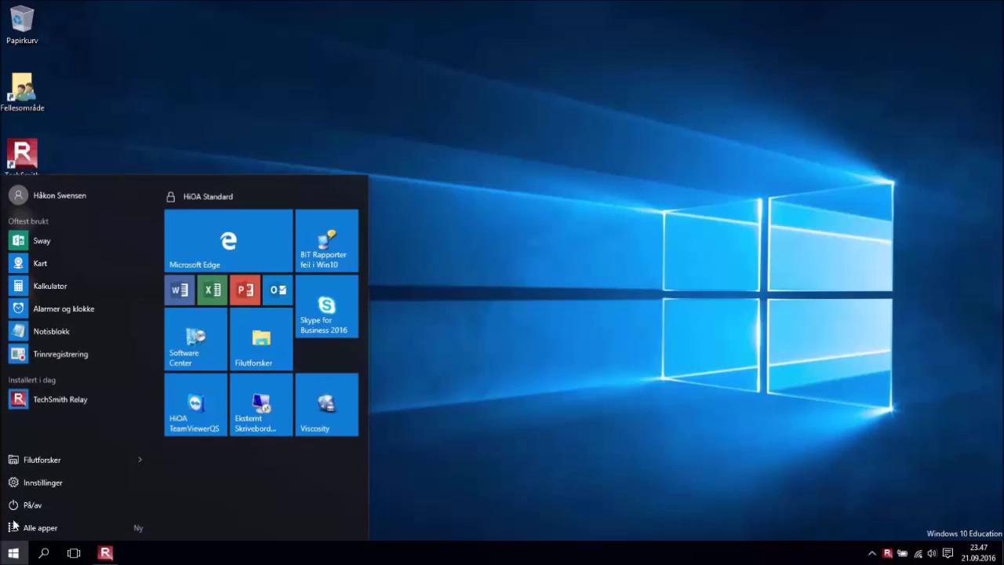
click(321, 408)
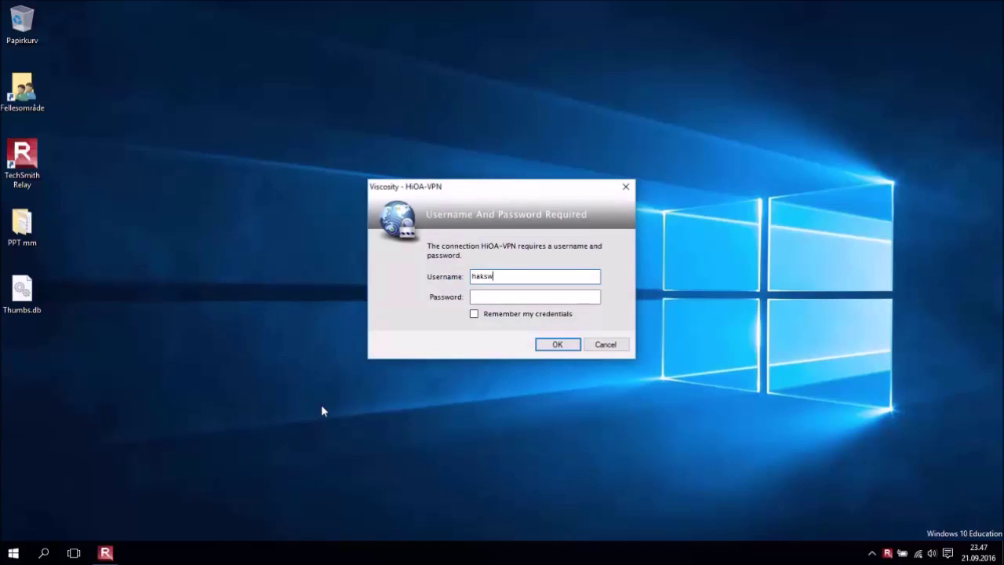
key(Tab)
click(552, 346)
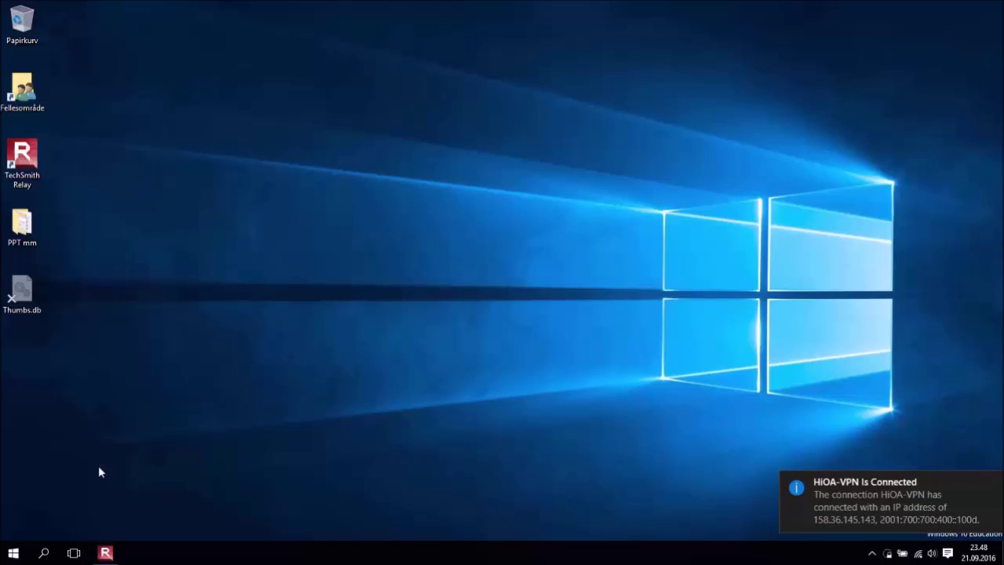
- Open File Explorer (Filutforsker) in its own window
click(11, 554)
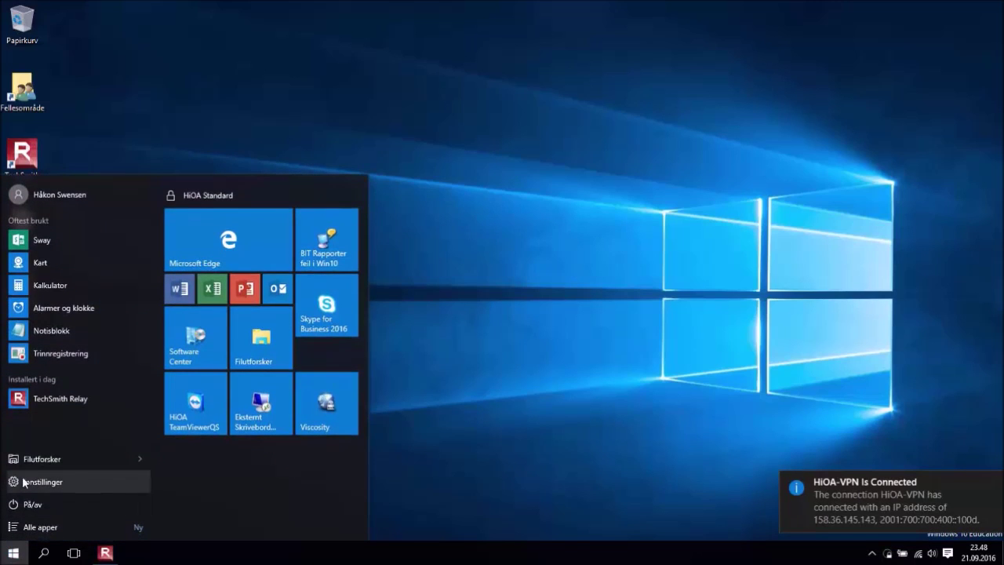
click(136, 459)
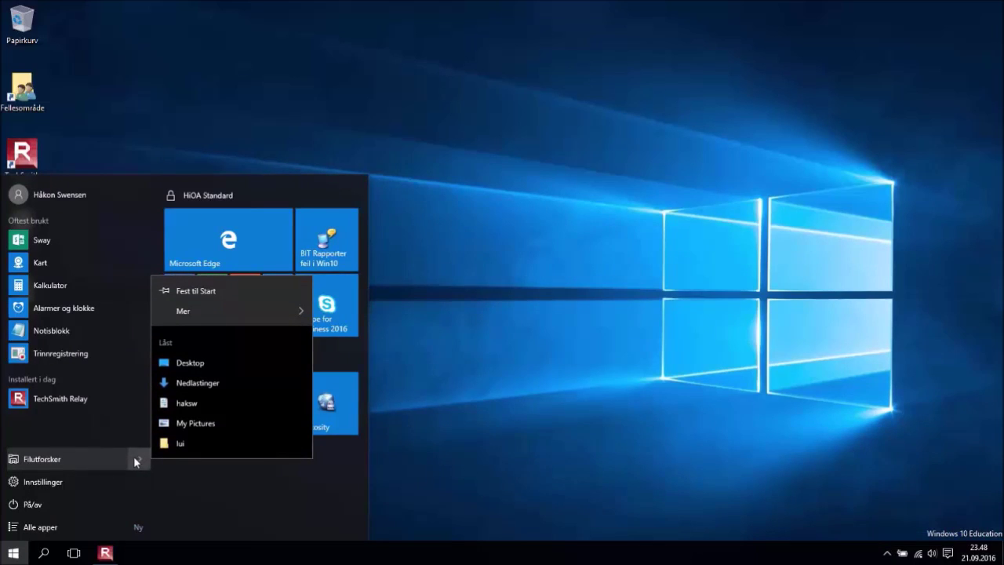
click(28, 461)
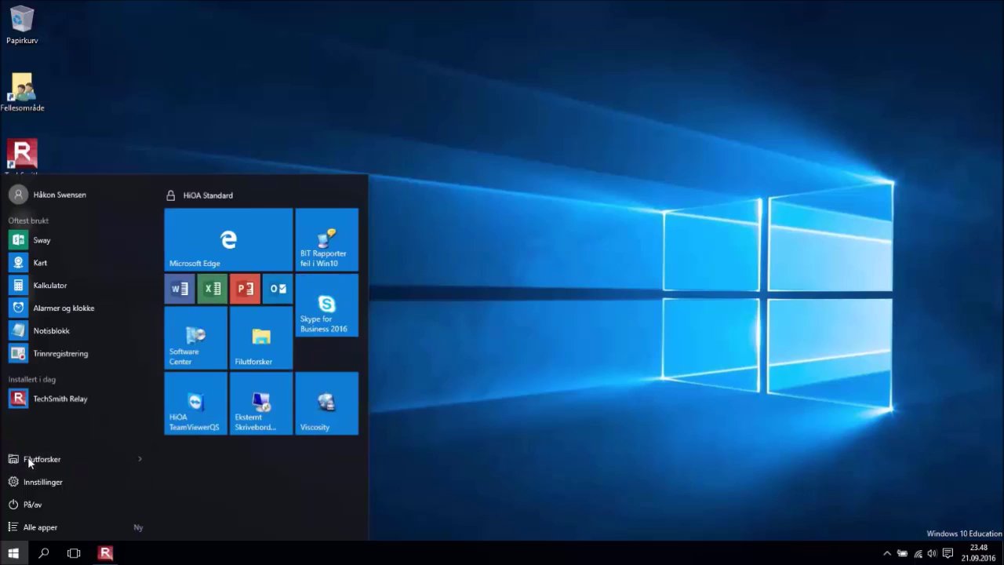
click(28, 461)
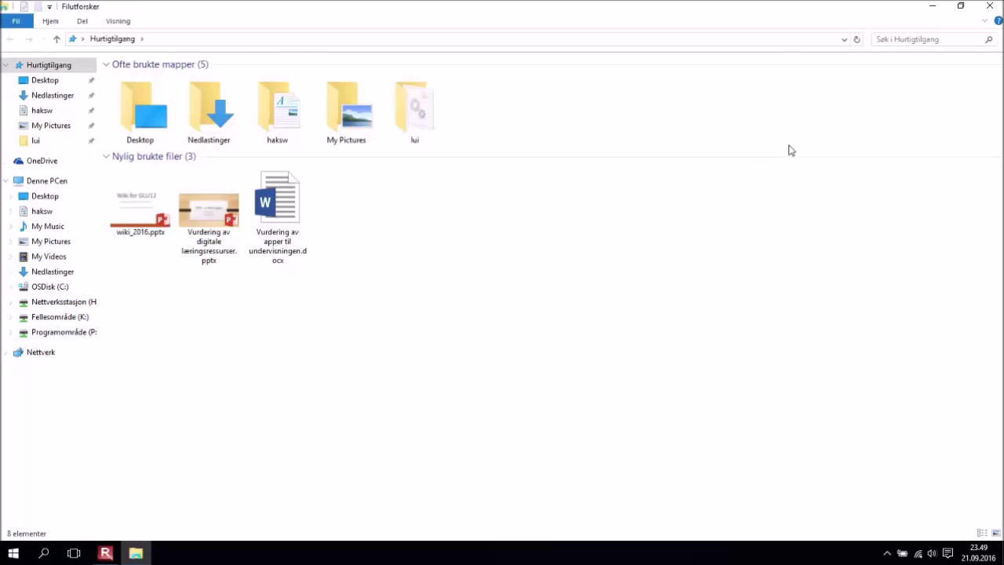
- Minimise the File Explorer window to view the desktop shortcuts and restore the window
click(933, 6)
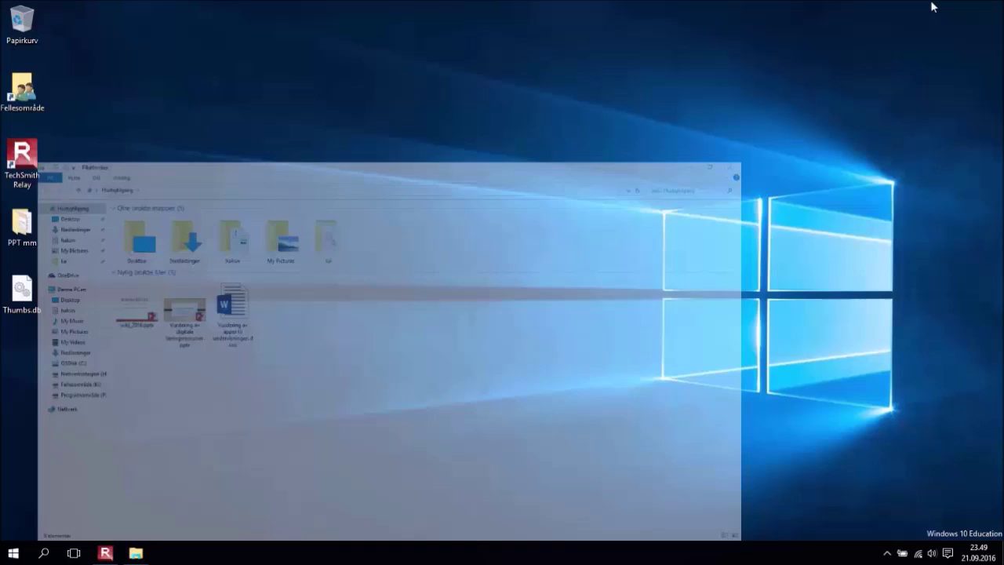
click(30, 78)
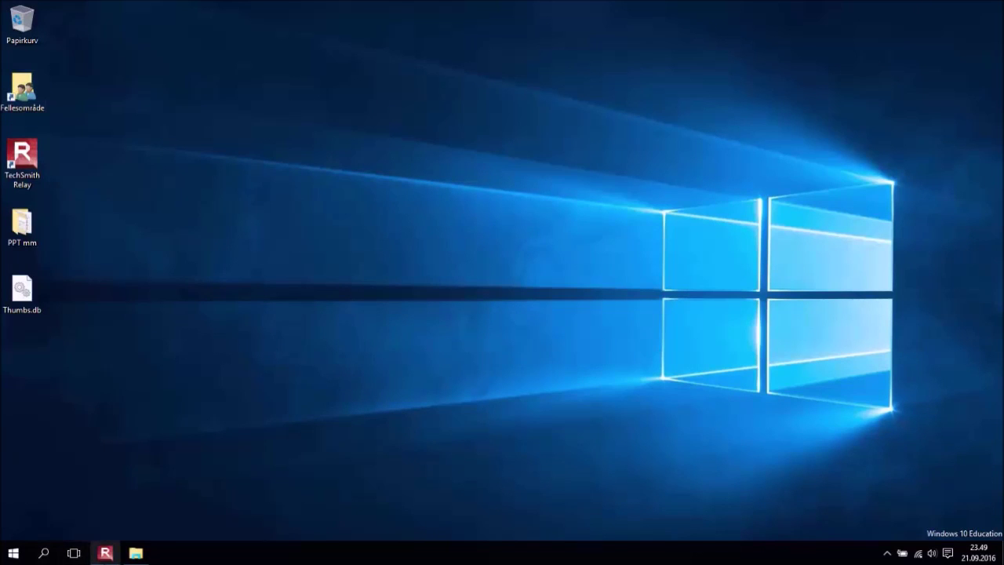
click(135, 554)
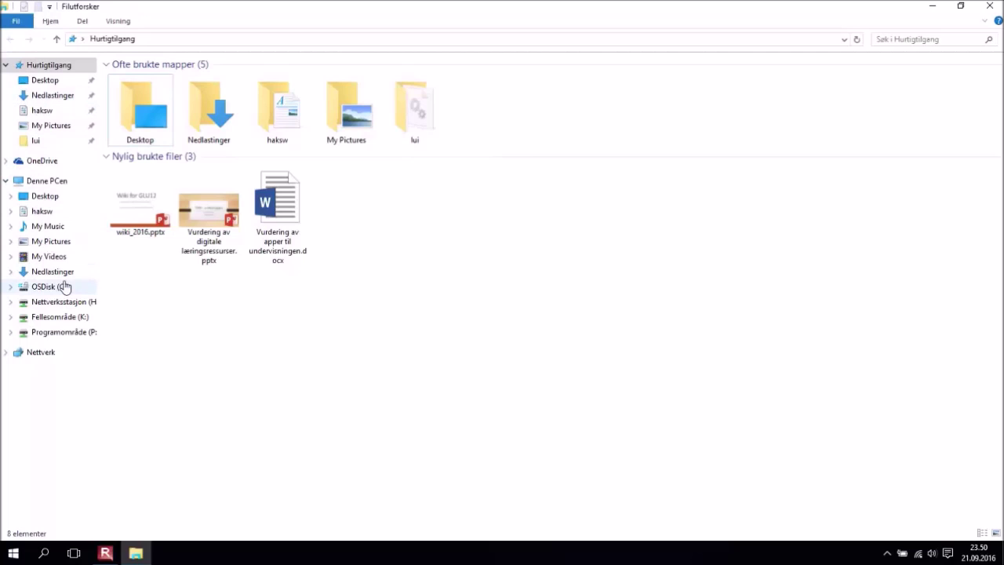
- Pin the "it" folder inside lui > lui-u-gfu on the Fellesområde (K:) drive to Hurtigtilgang
click(54, 318)
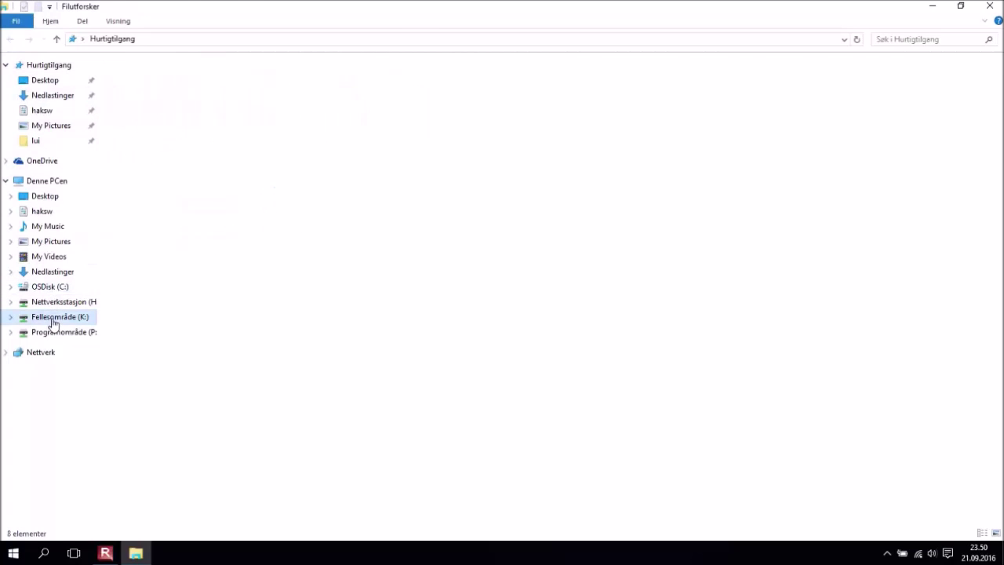
double_click(128, 108)
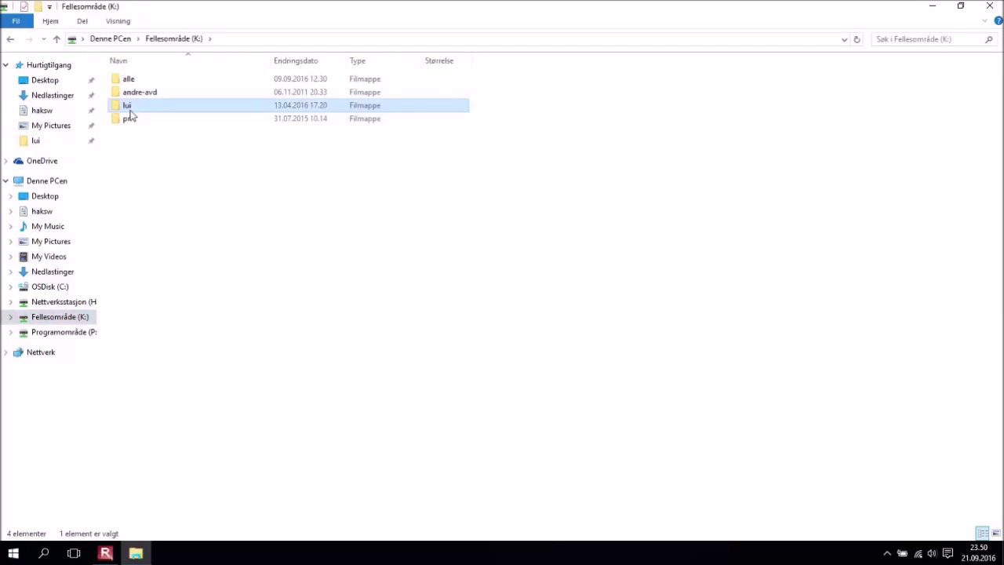
double_click(150, 122)
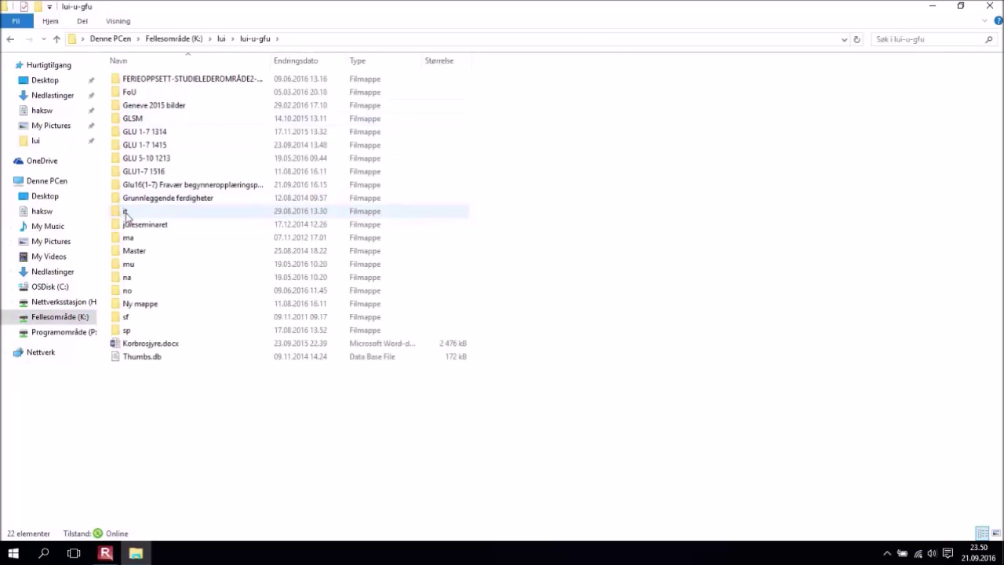
right_click(127, 215)
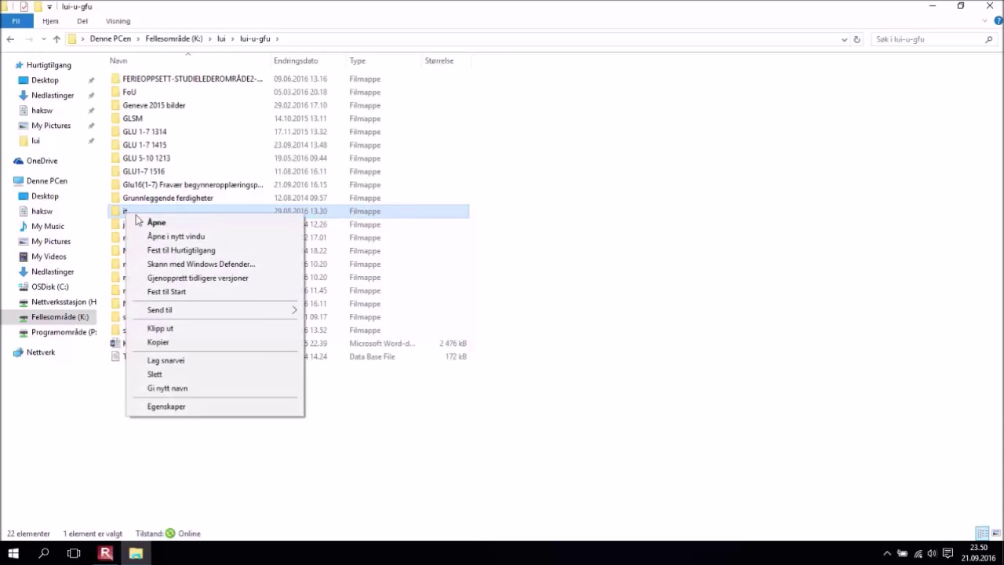
click(239, 255)
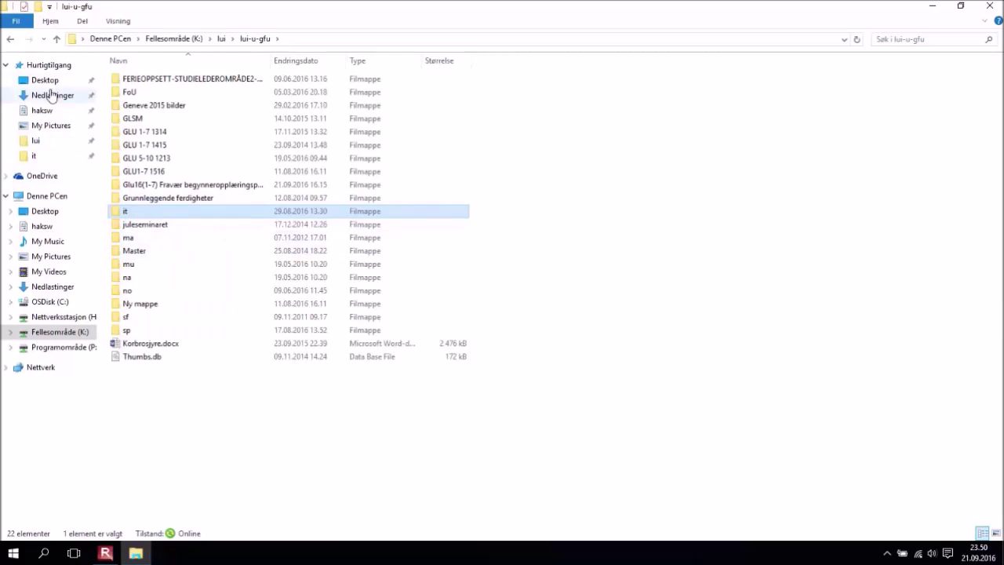
- Create a new folder named "test" in the Desktop folder under Denne PCen
click(41, 199)
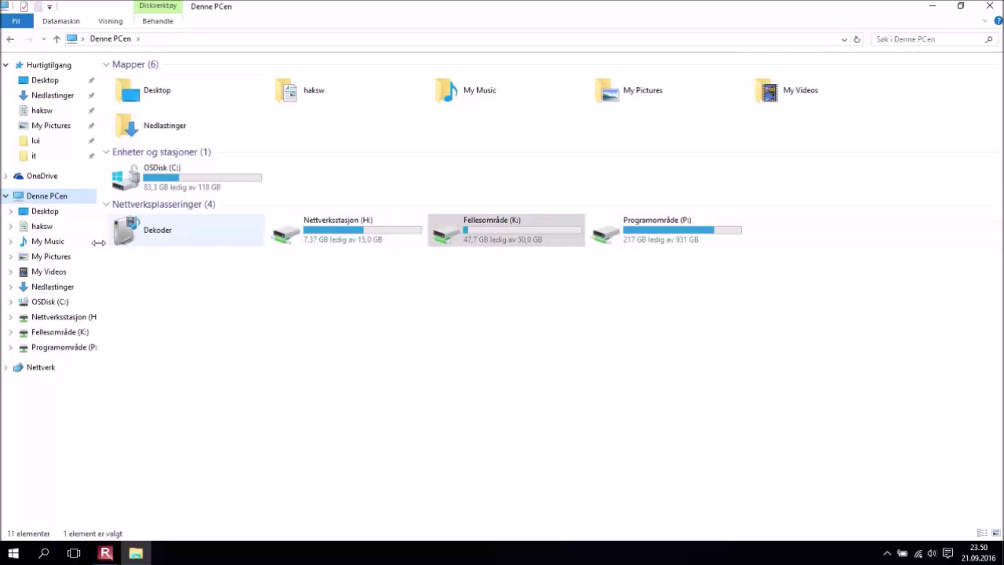
click(47, 213)
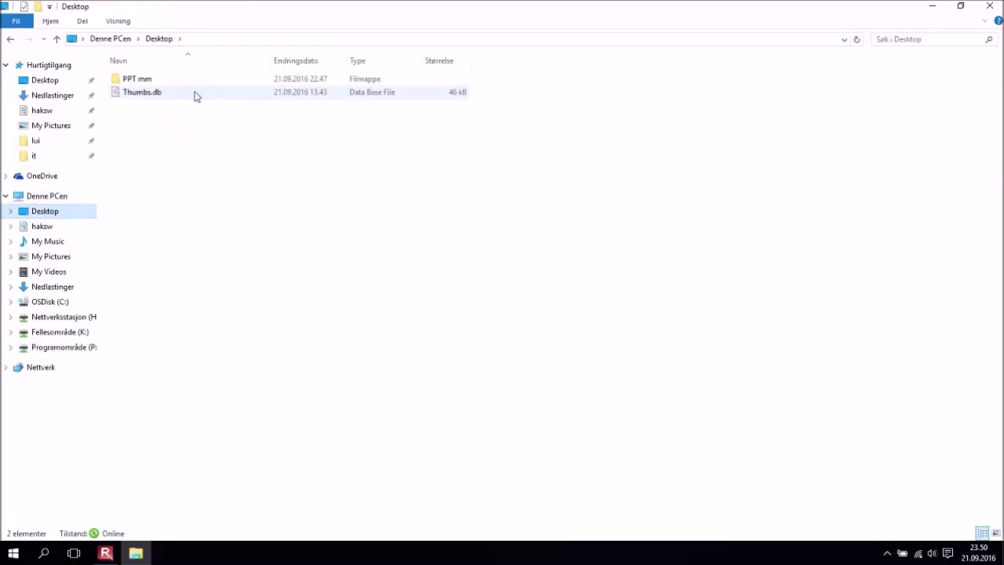
click(45, 23)
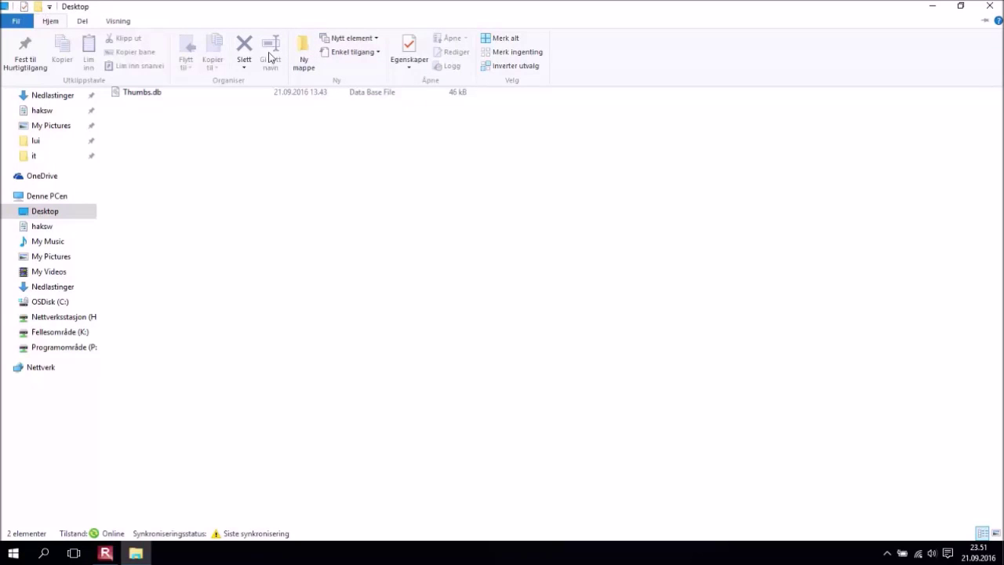
key(Escape)
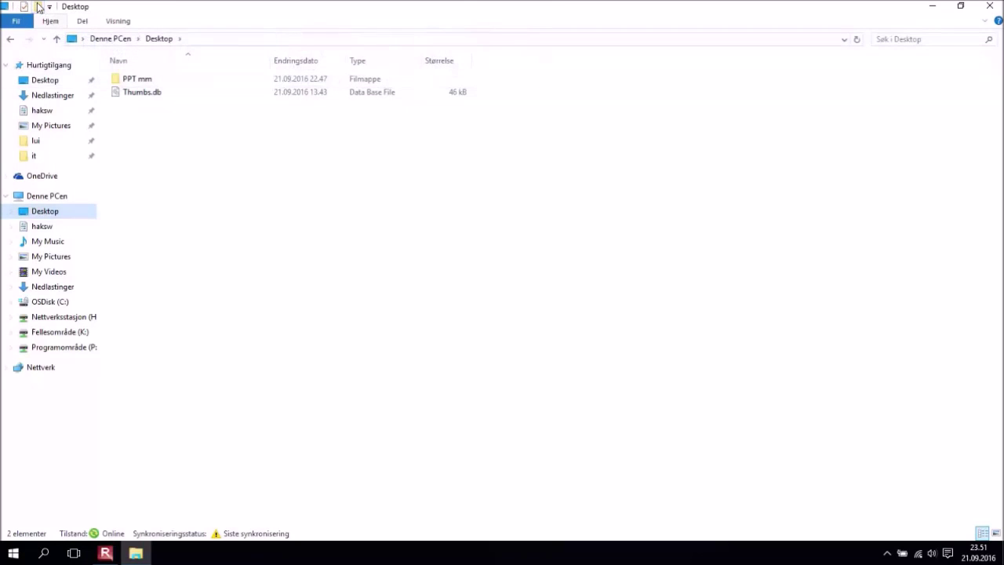
click(39, 7)
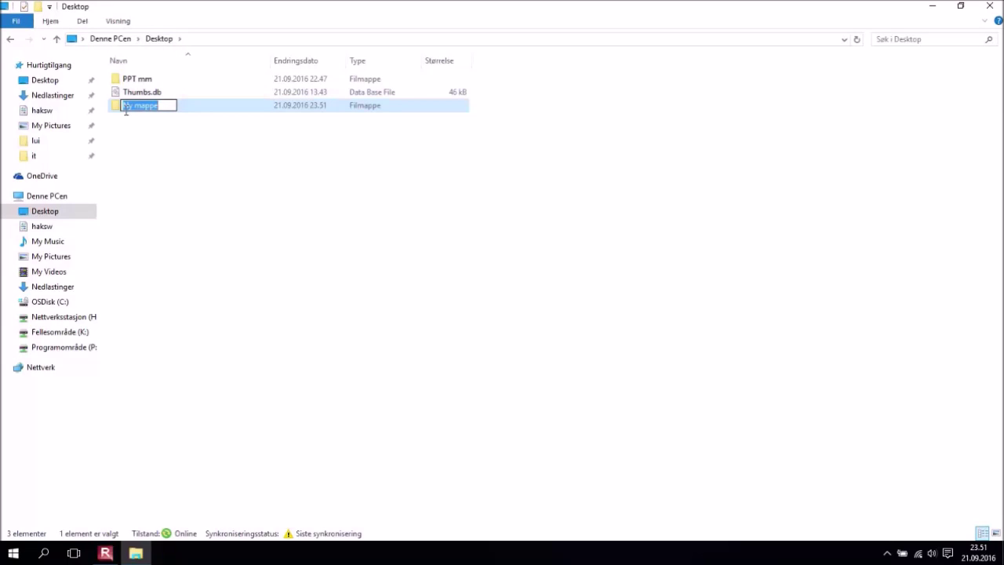
text(test)
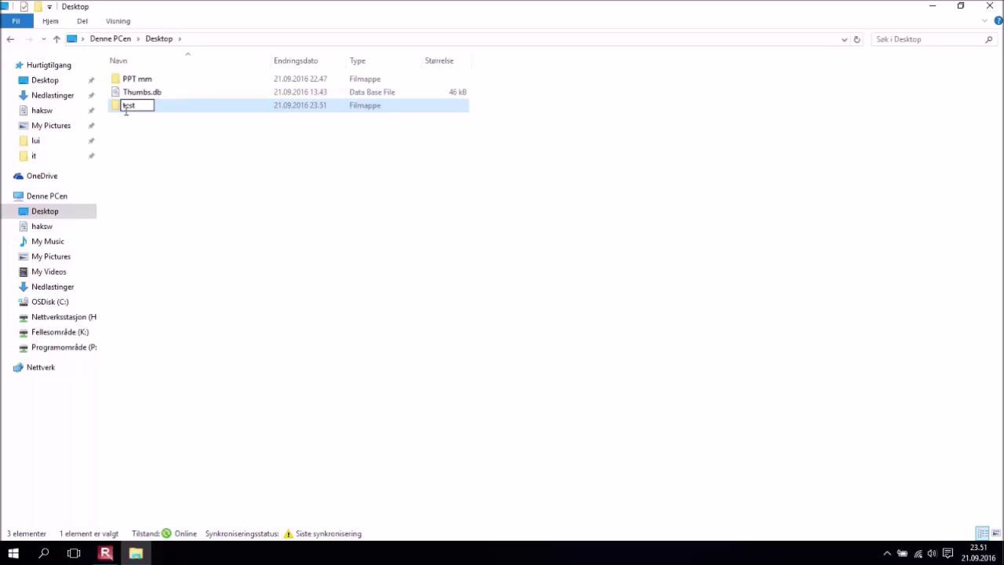
key(Return)
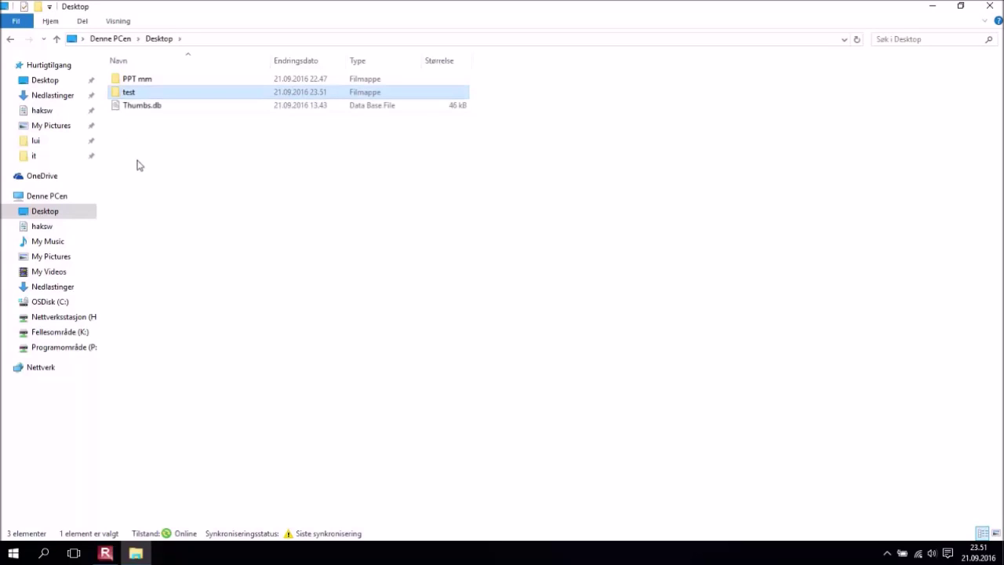
- Add the ZIP command to File Explorer's Quick Access Toolbar
click(49, 22)
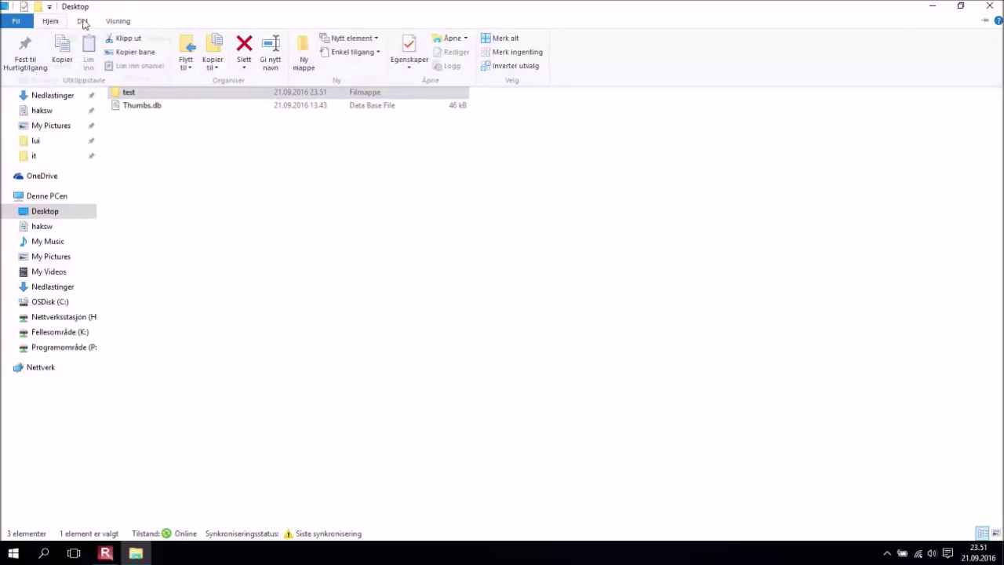
click(84, 22)
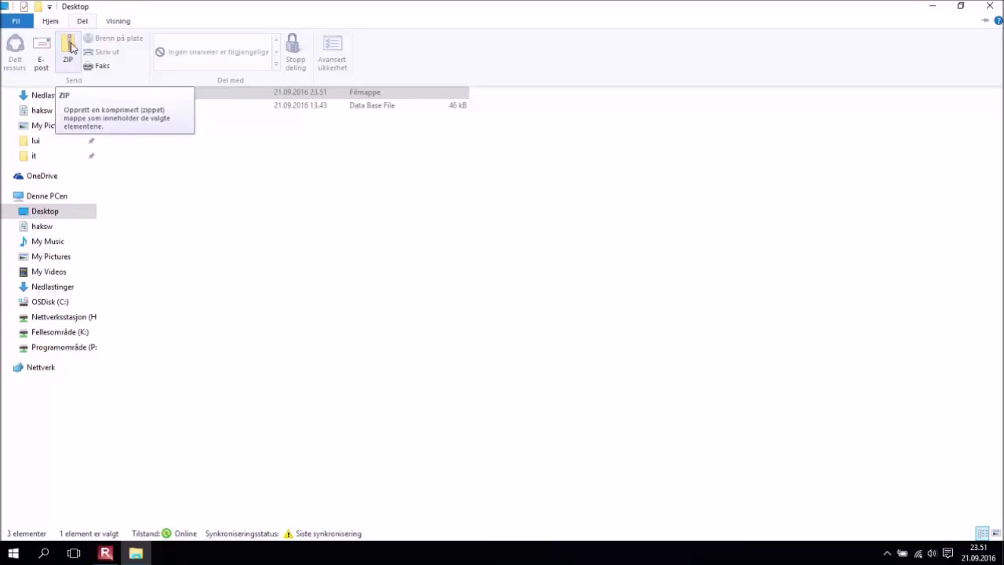
click(119, 21)
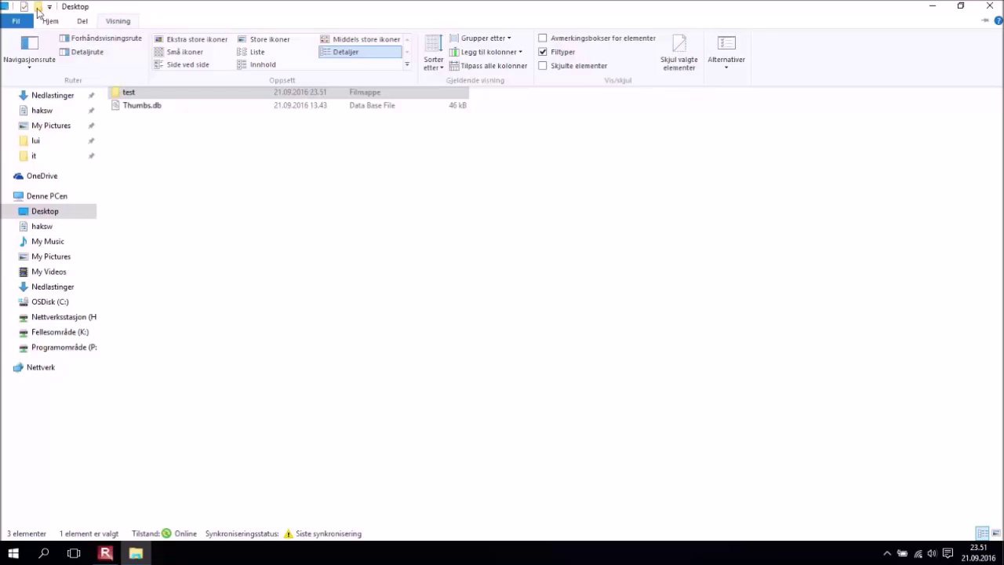
click(82, 22)
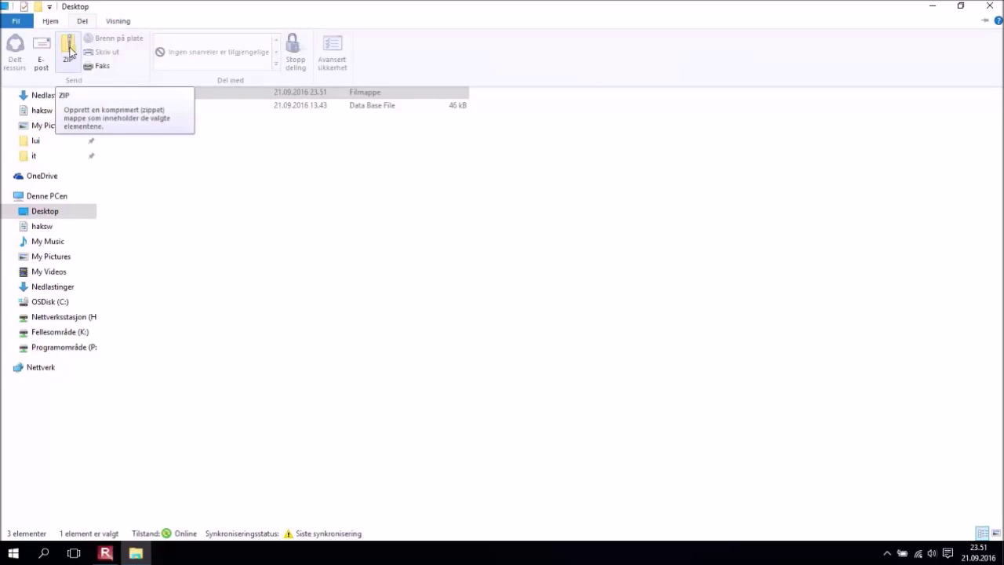
right_click(73, 50)
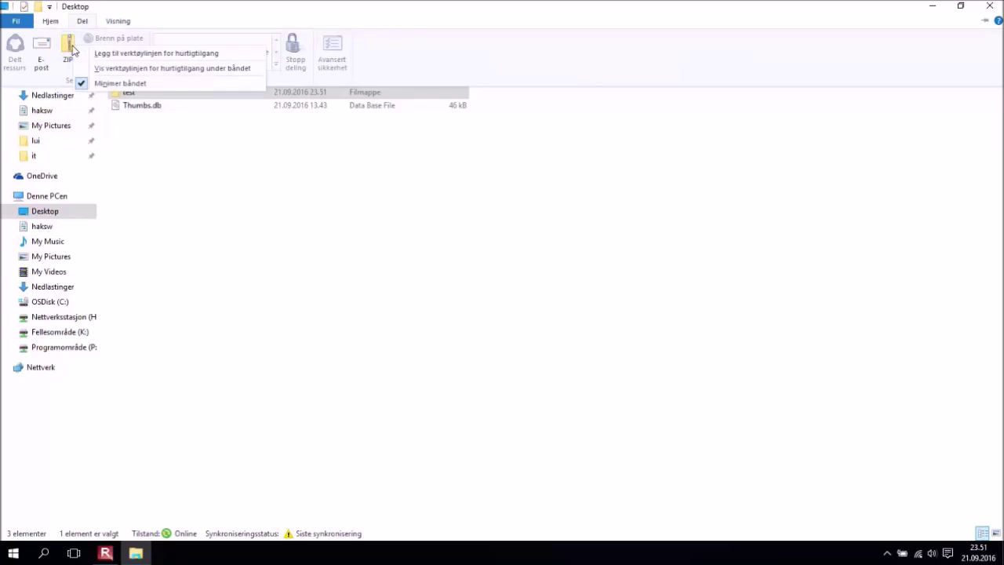
click(159, 59)
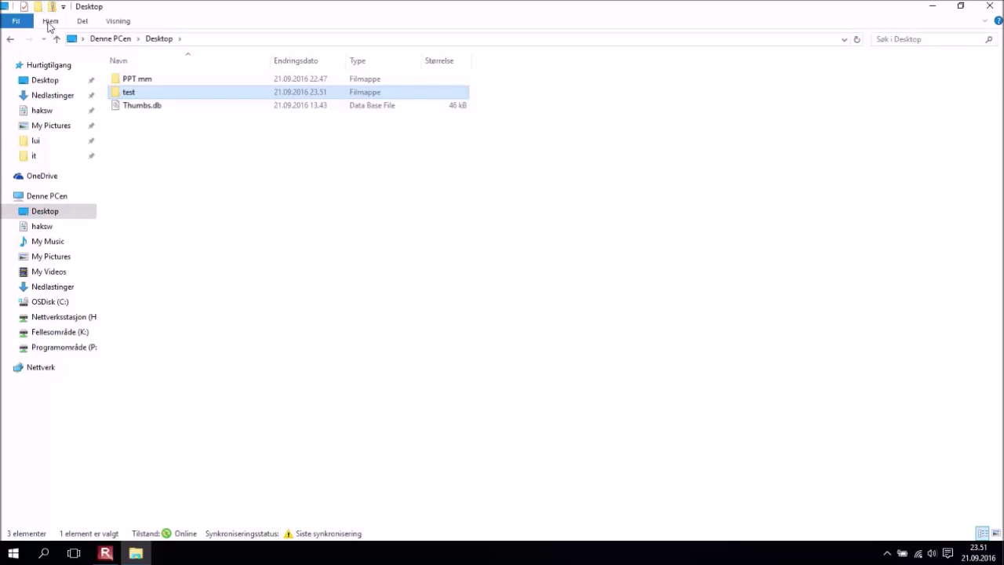
- Add the Kopier (Copy) and Klipp ut (Cut) commands to the Quick Access Toolbar
click(50, 22)
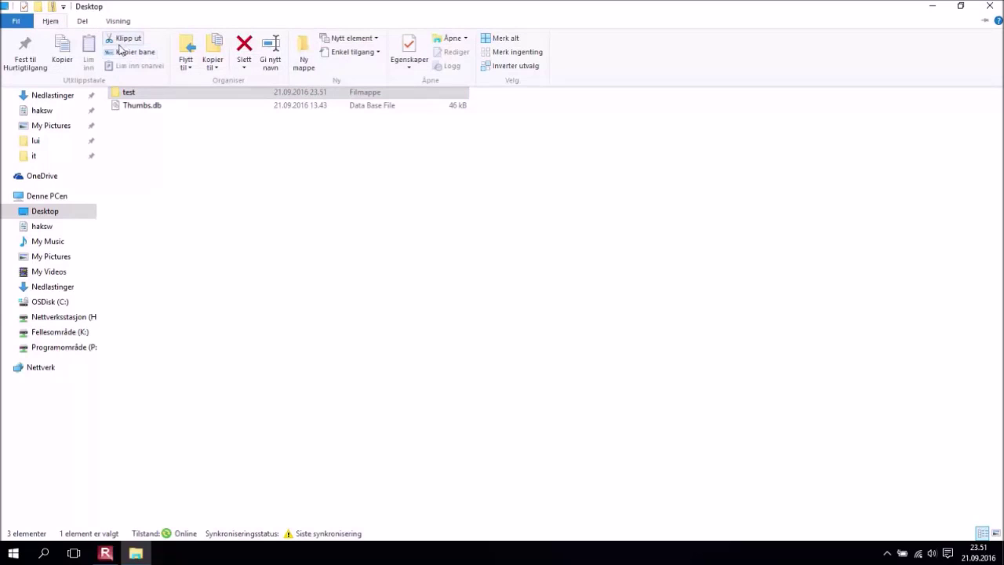
right_click(57, 50)
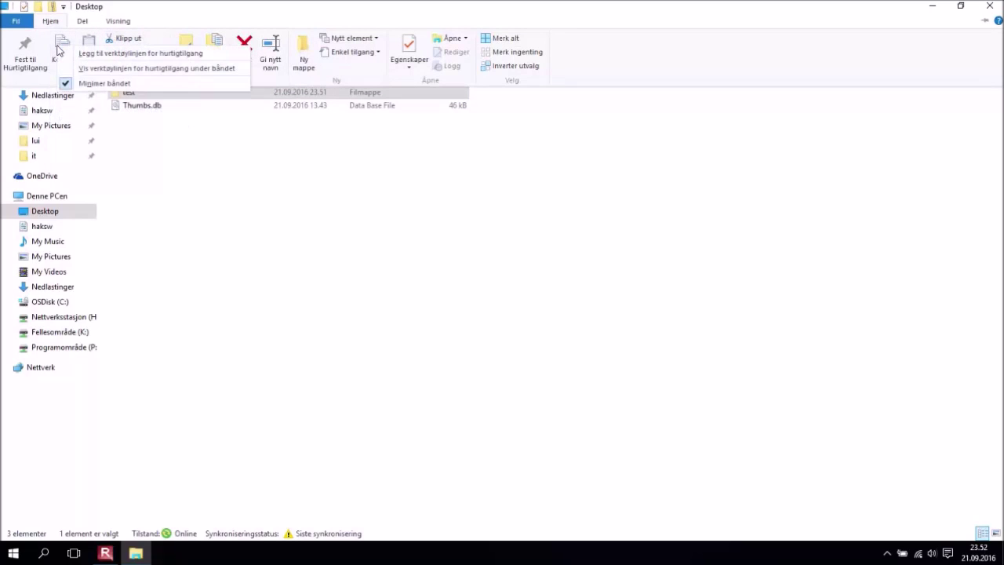
click(77, 54)
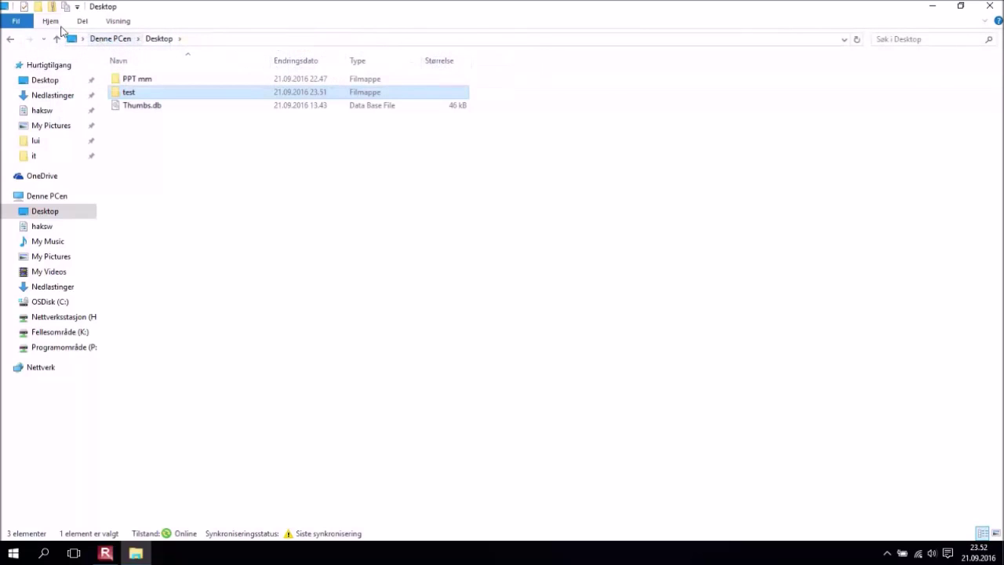
click(48, 20)
right_click(143, 41)
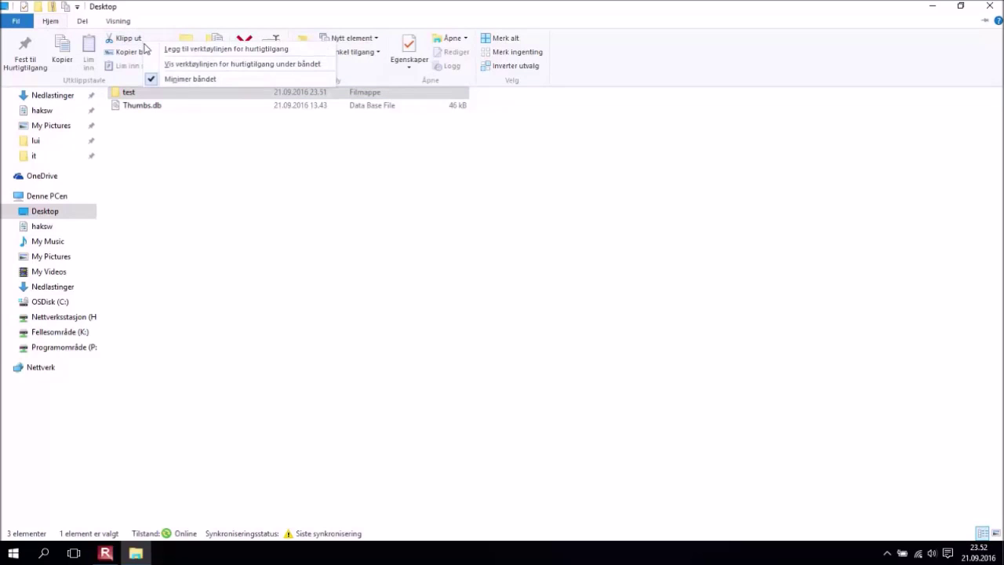
click(159, 52)
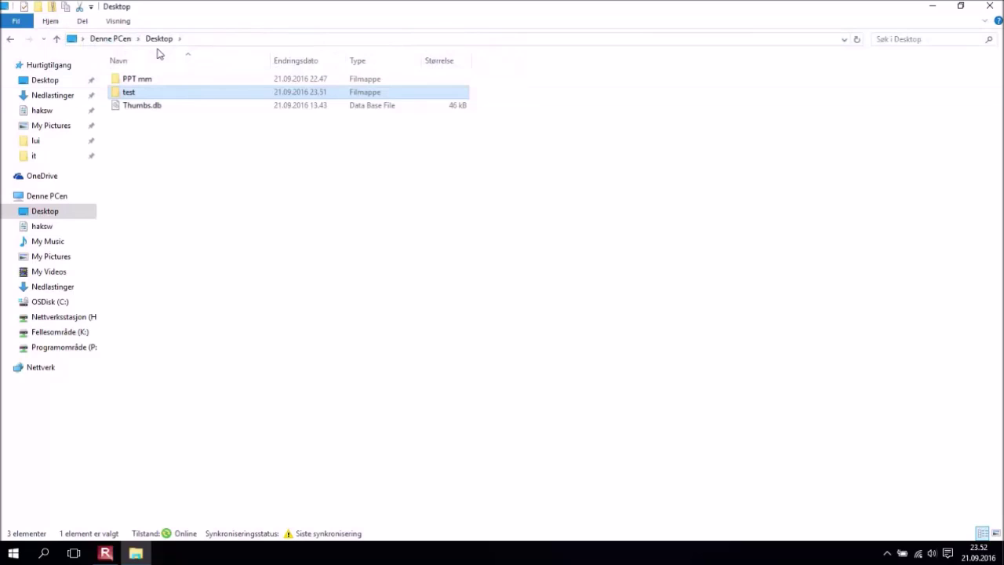